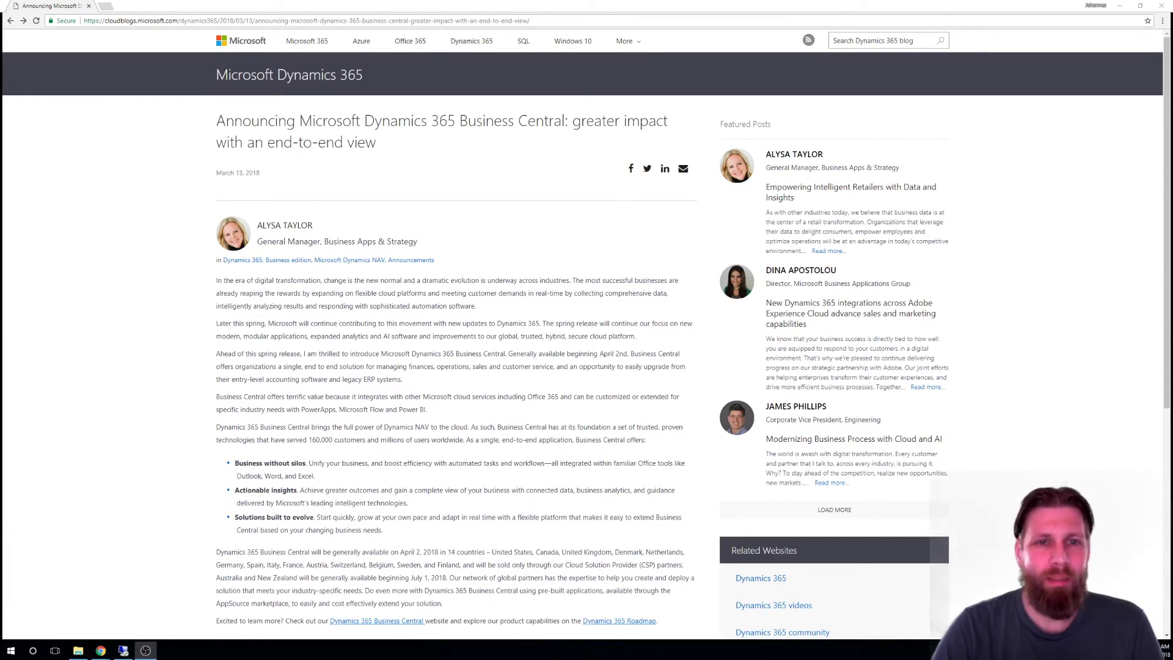
{"action": "scroll", "coordinate": [327, 367], "scroll_direction": "down", "scroll_amount": 2}
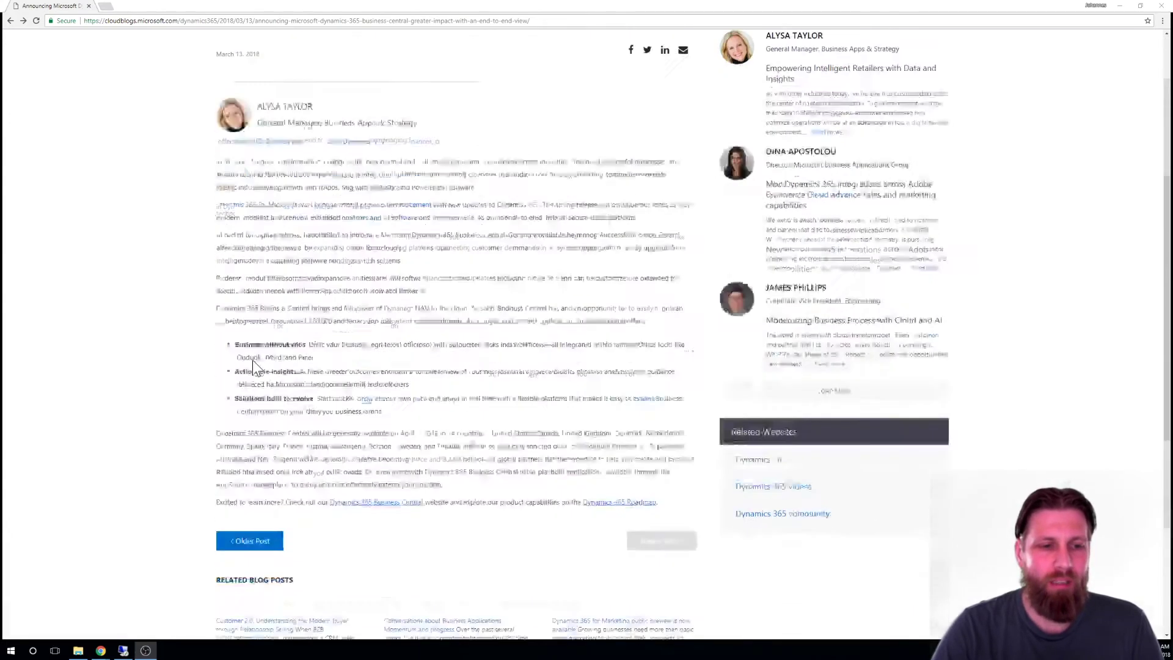
{"action": "scroll", "coordinate": [251, 361], "scroll_direction": "down", "scroll_amount": 1}
{"action": "scroll", "coordinate": [414, 241], "scroll_direction": "up", "scroll_amount": 2}
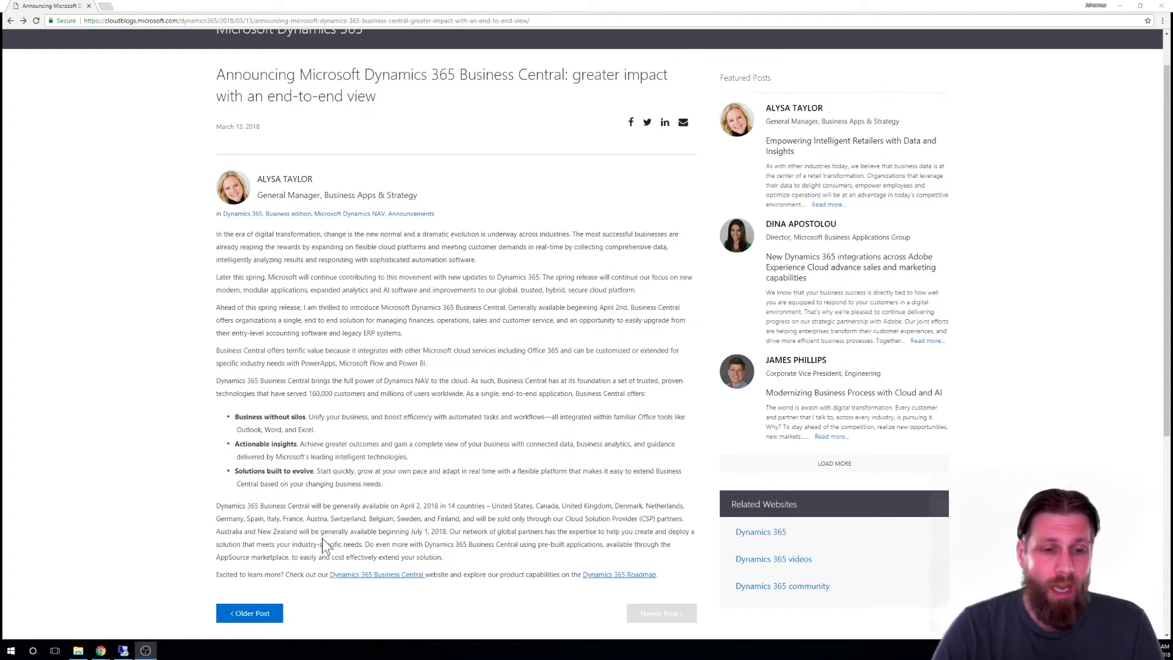
{"action": "left_click", "coordinate": [391, 574]}
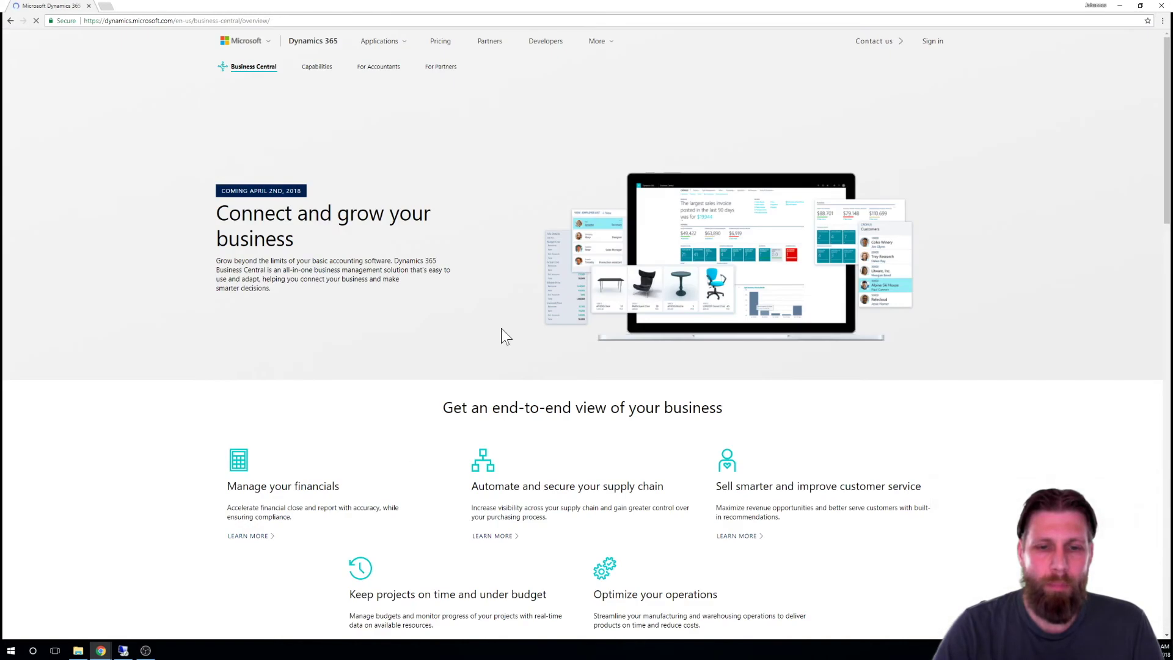
{"action": "scroll", "coordinate": [425, 381], "scroll_direction": "down", "scroll_amount": 3}
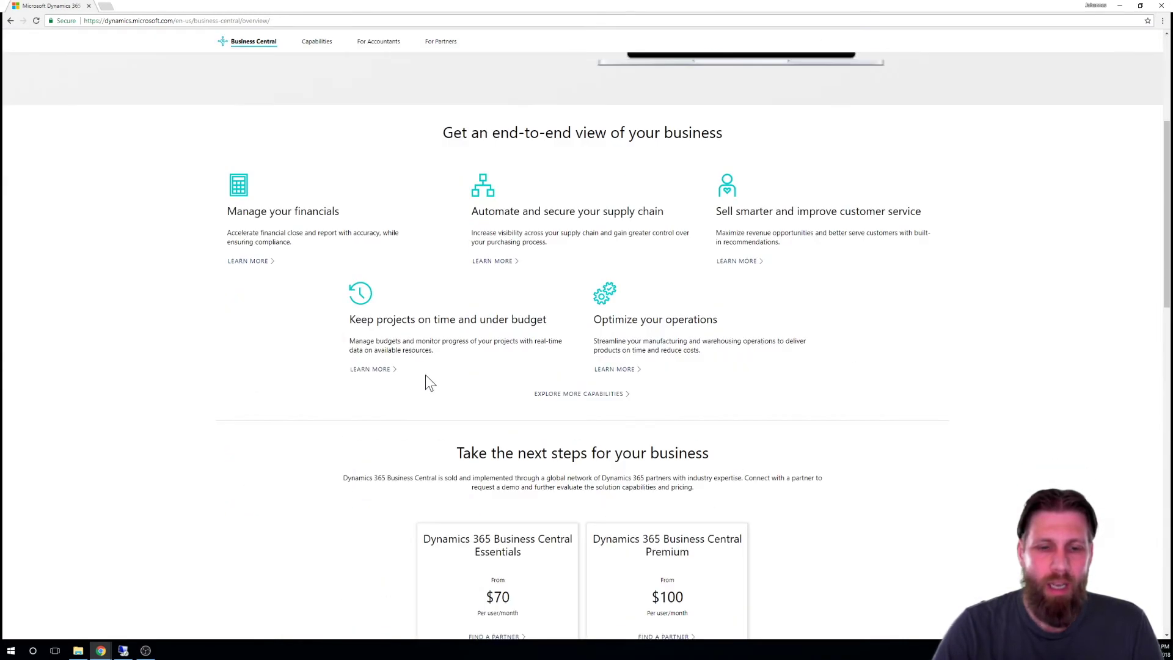
{"action": "scroll", "coordinate": [385, 353], "scroll_direction": "down", "scroll_amount": 2}
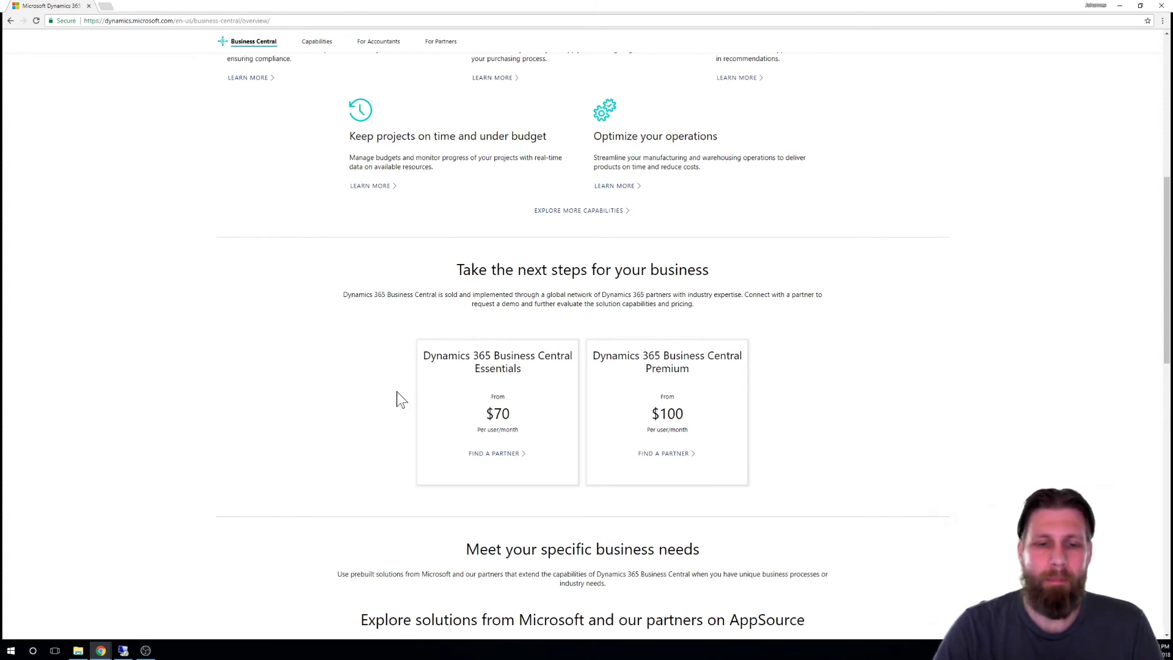
{"action": "scroll", "coordinate": [397, 391], "scroll_direction": "up", "scroll_amount": 2}
{"action": "scroll", "coordinate": [397, 392], "scroll_direction": "up", "scroll_amount": 2}
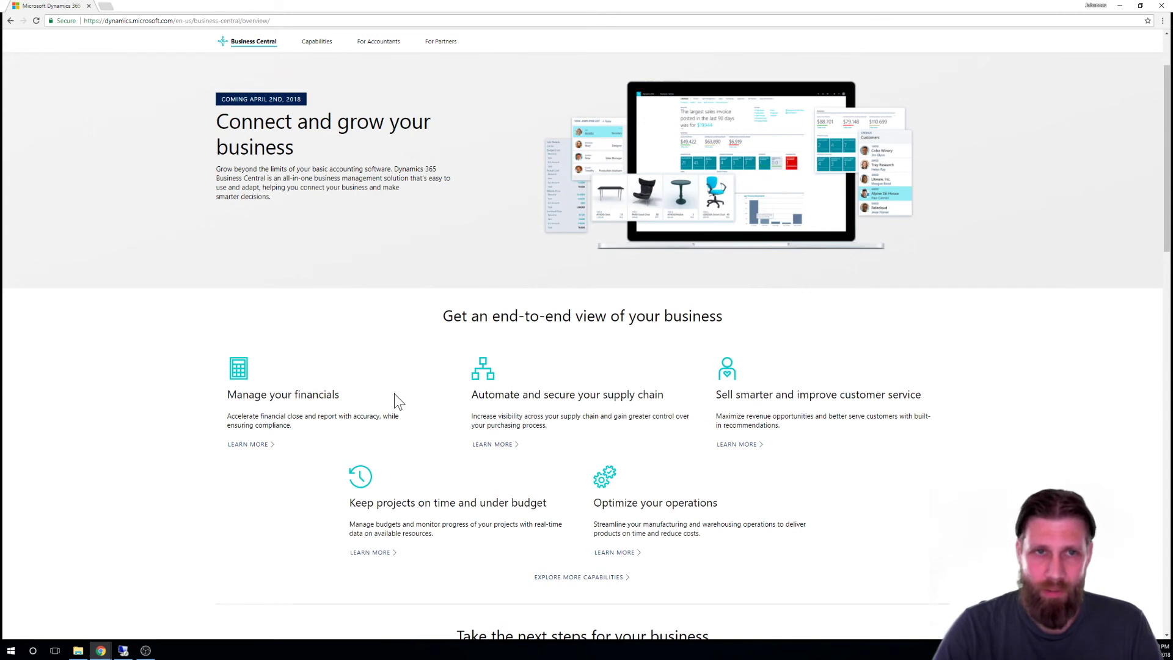
{"action": "scroll", "coordinate": [395, 394], "scroll_direction": "down", "scroll_amount": 5}
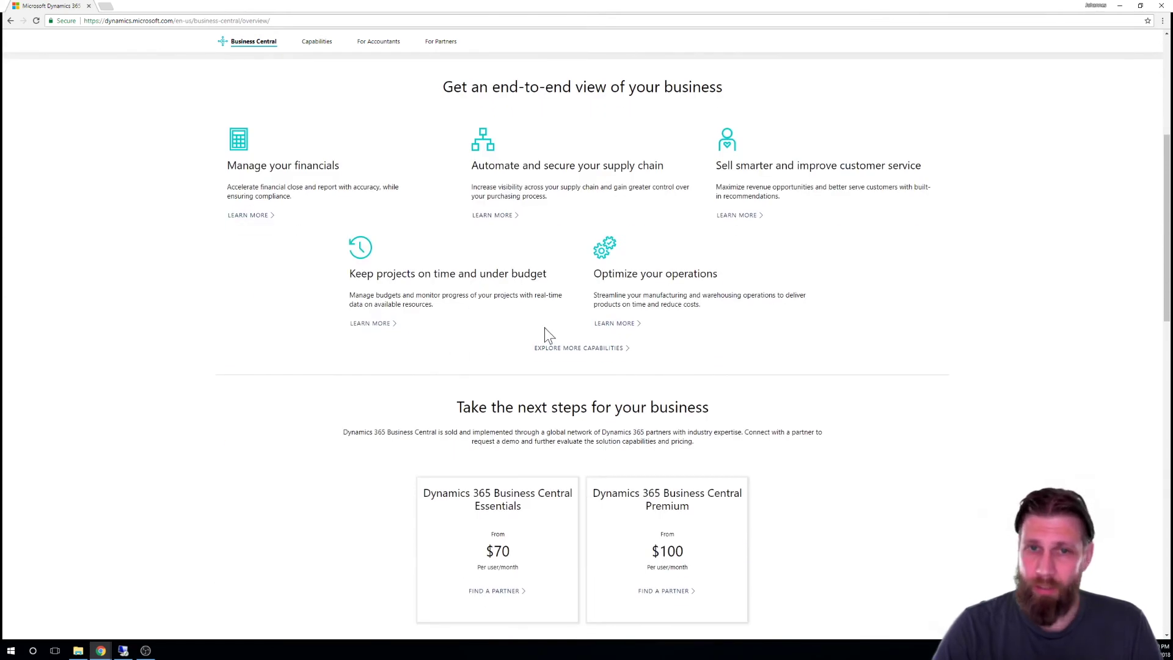